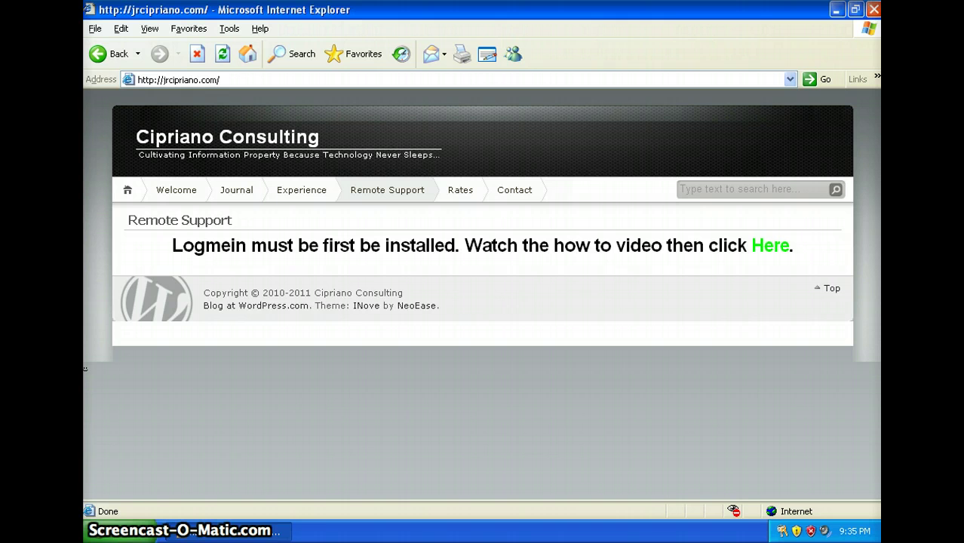
# Step: Open the Remote Support page and follow its green 'Here' link to the LogMeIn installer
pyautogui.click(386, 192)
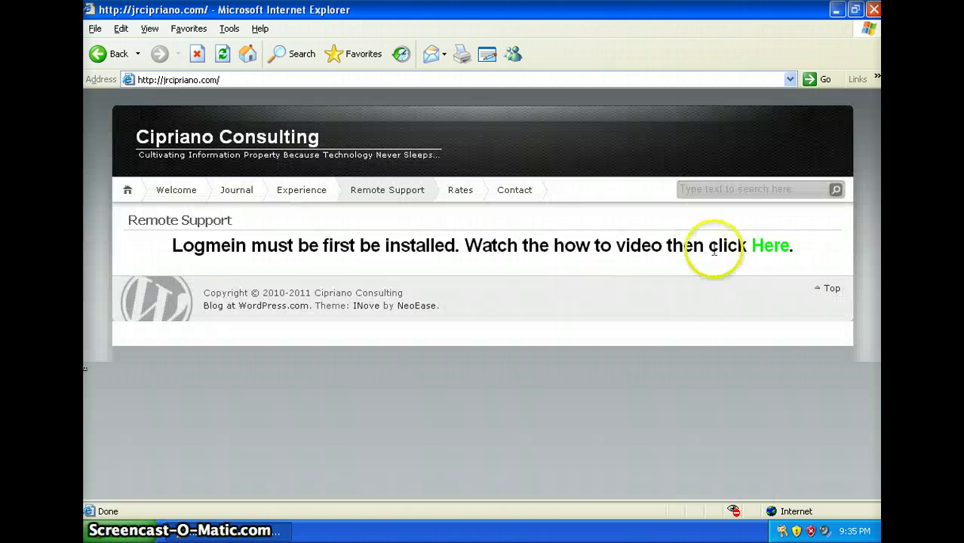
pyautogui.click(768, 251)
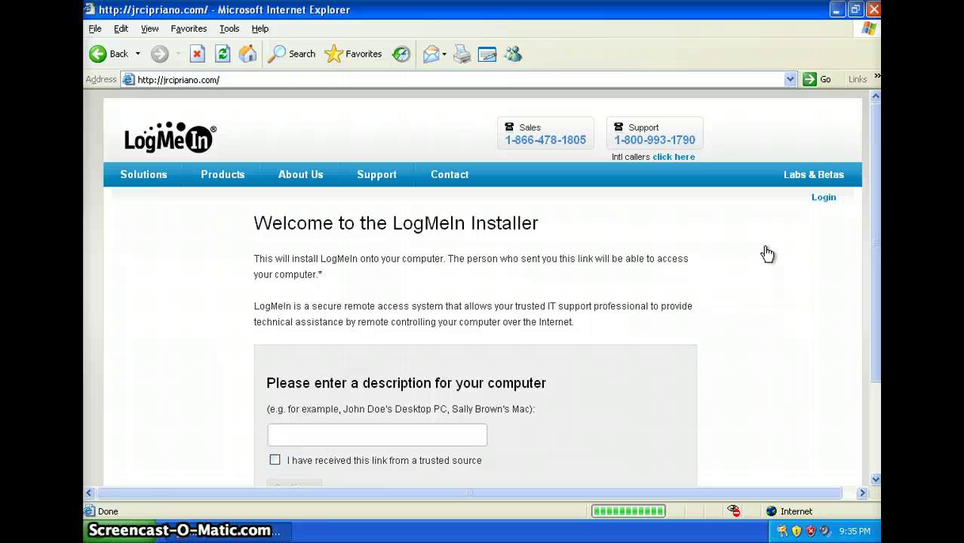
# Step: Enter the laptop's computer description, confirm the link came from a trusted source, and continue
pyautogui.scroll(-3, 767, 253)
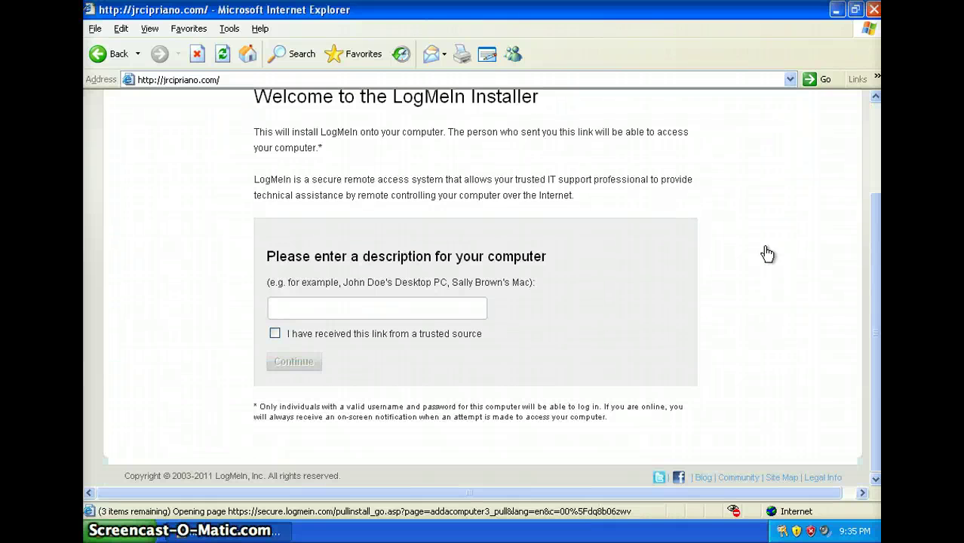
pyautogui.click(361, 318)
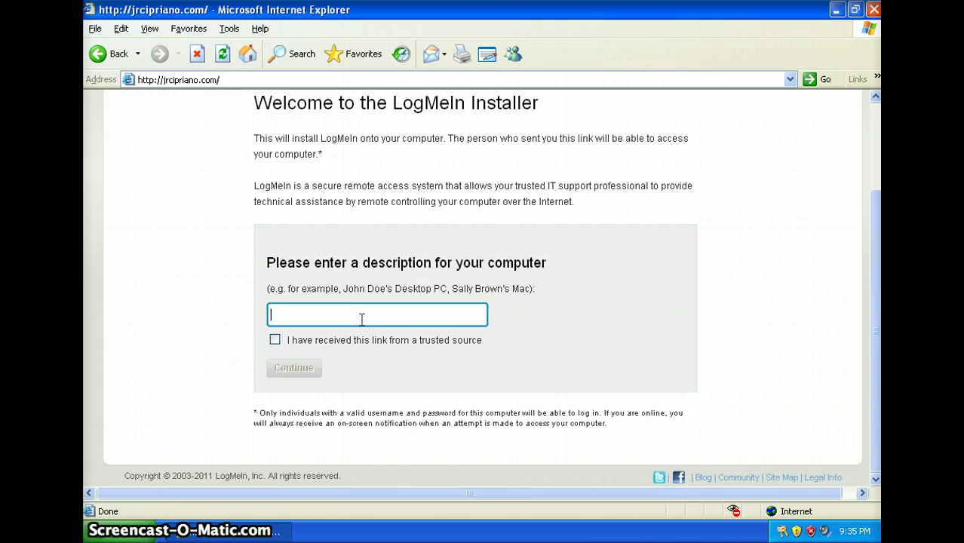
pyautogui.click(442, 288)
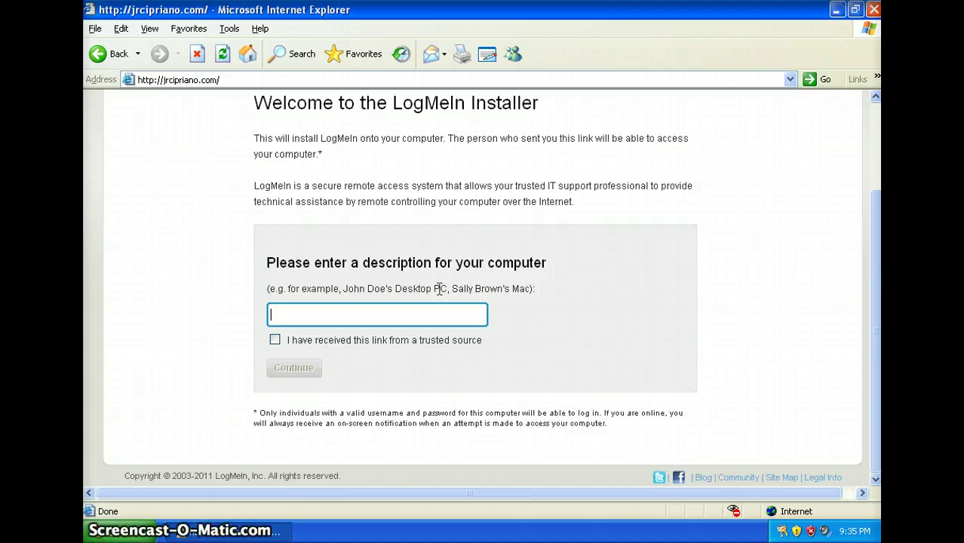
pyautogui.write("sally's ")
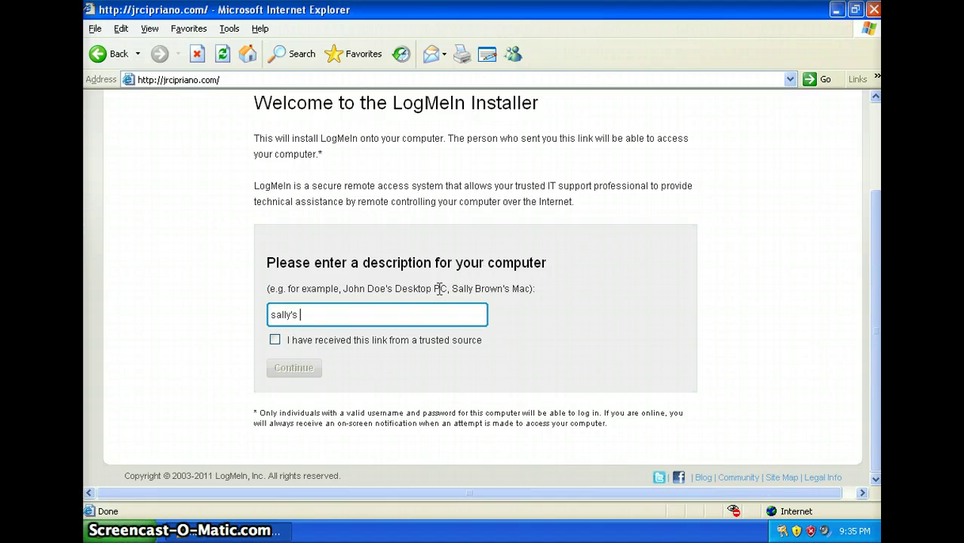
pyautogui.write('laptop')
pyautogui.click(274, 340)
pyautogui.click(274, 340)
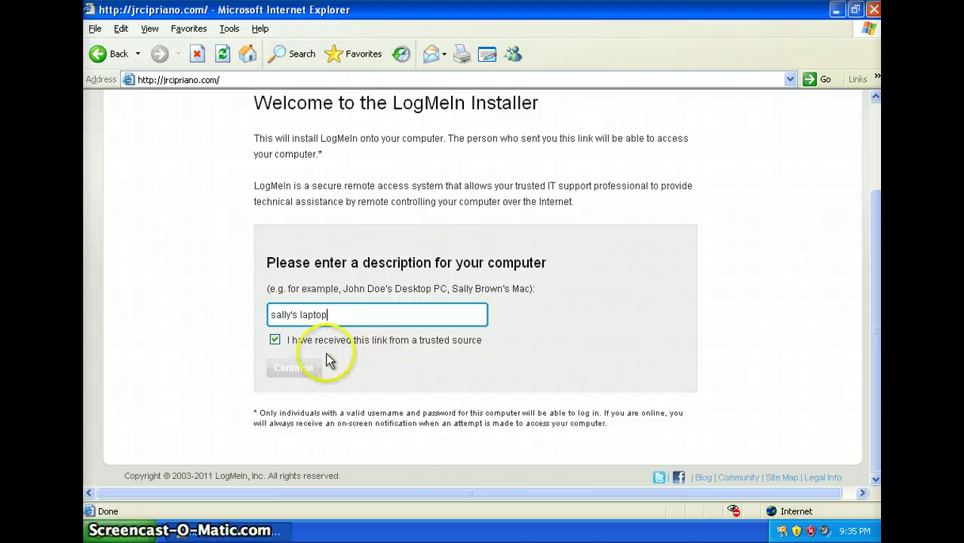
pyautogui.click(302, 367)
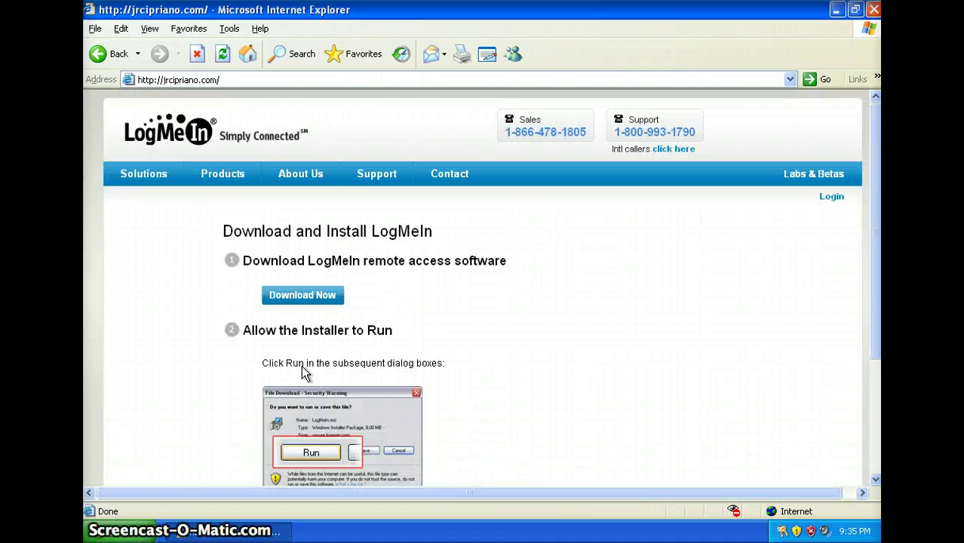
# Step: Download LogMeIn.msi and allow it to run past the security warning
pyautogui.click(312, 303)
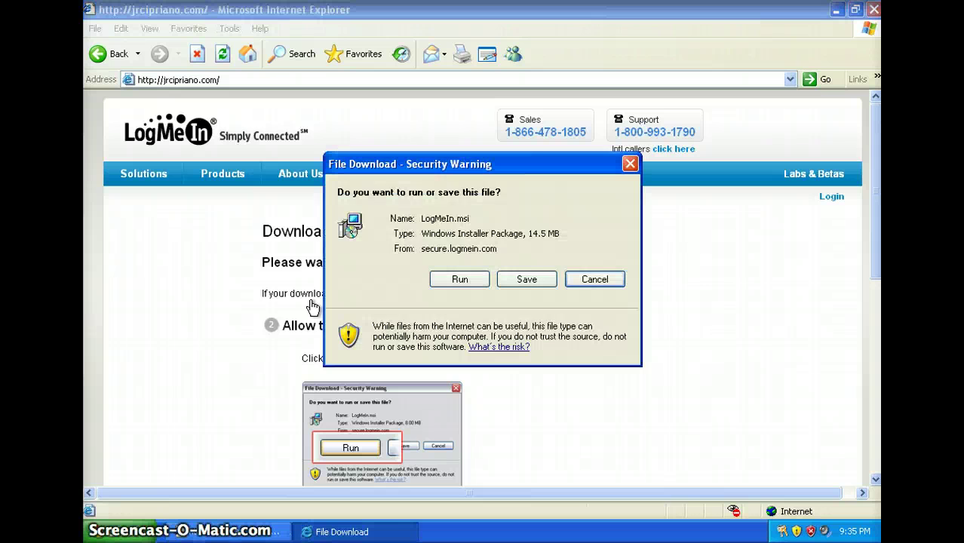
pyautogui.click(428, 281)
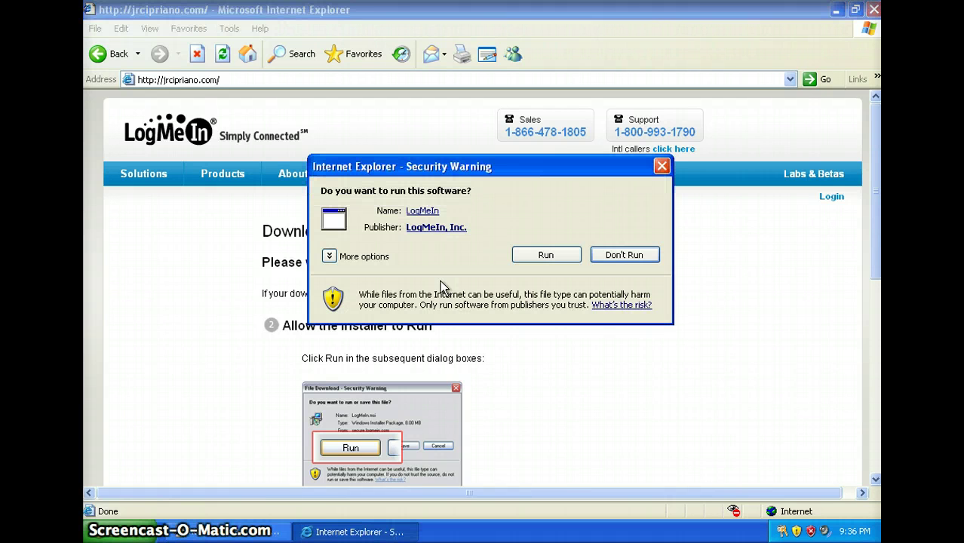
pyautogui.click(545, 255)
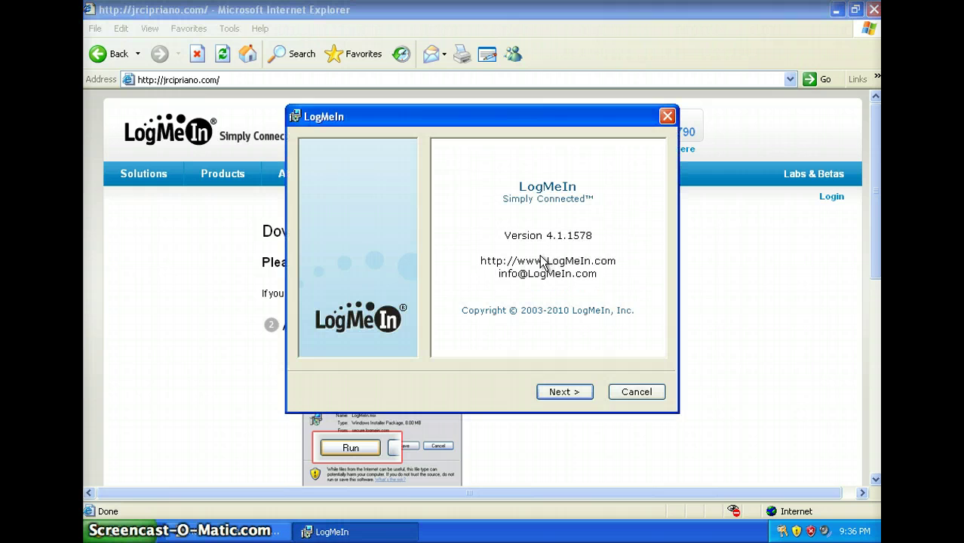
# Step: Move past the welcome and account pages, accept the license, and keep Typical setup
pyautogui.click(556, 389)
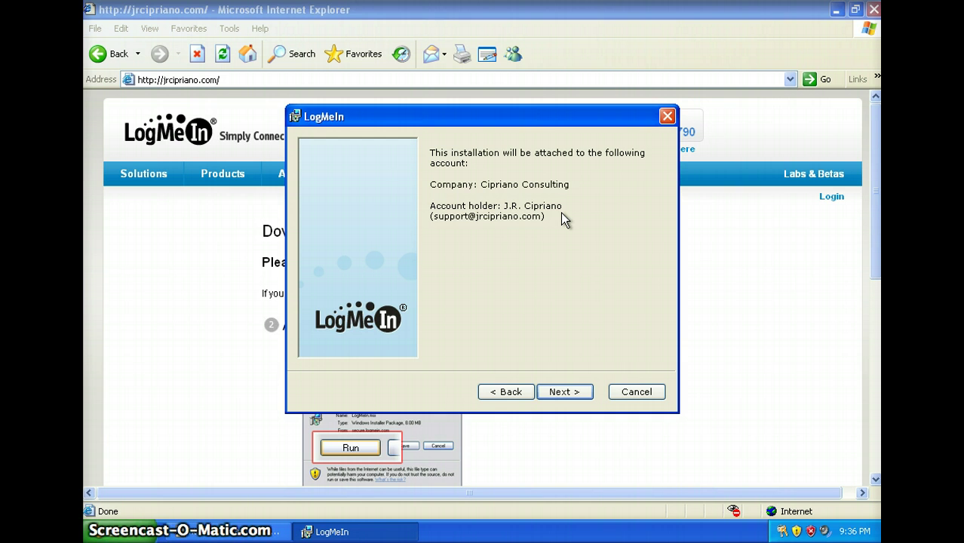
pyautogui.press('Return')
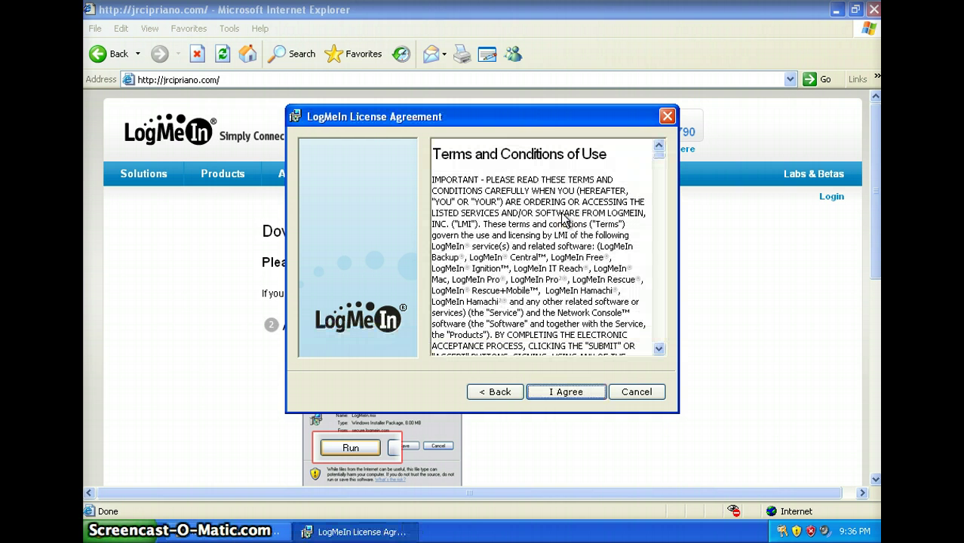
pyautogui.press('Return')
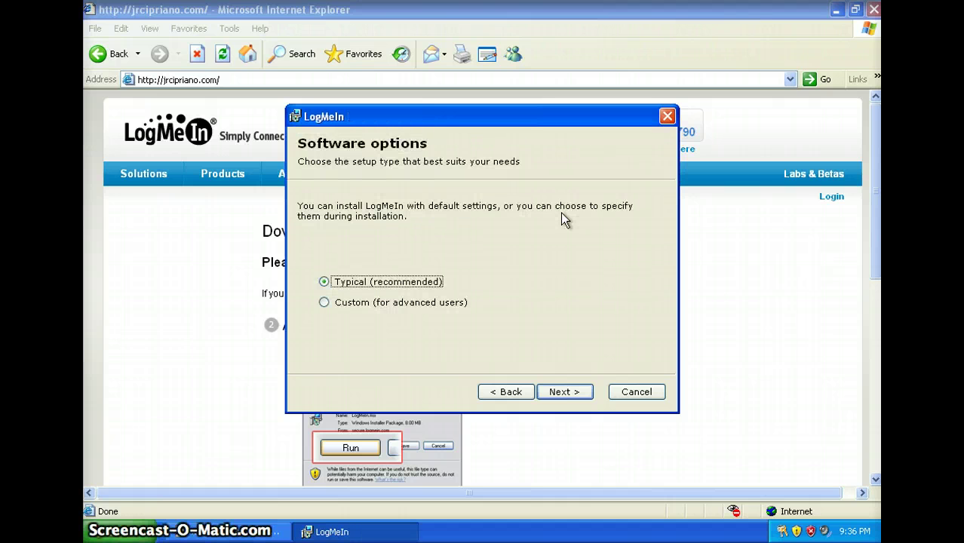
pyautogui.click(556, 394)
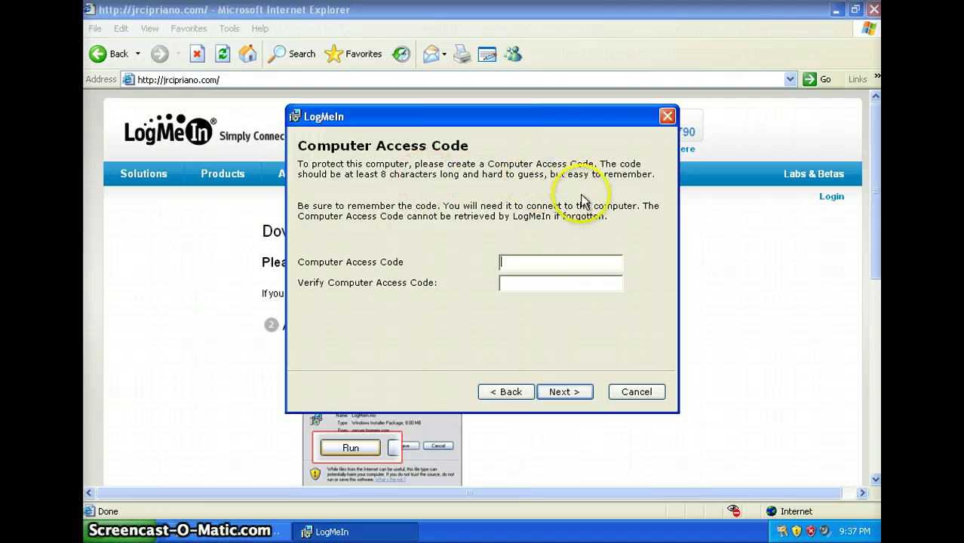
# Step: Enter the computer access code, retype it in the verify field, and proceed
pyautogui.click(539, 258)
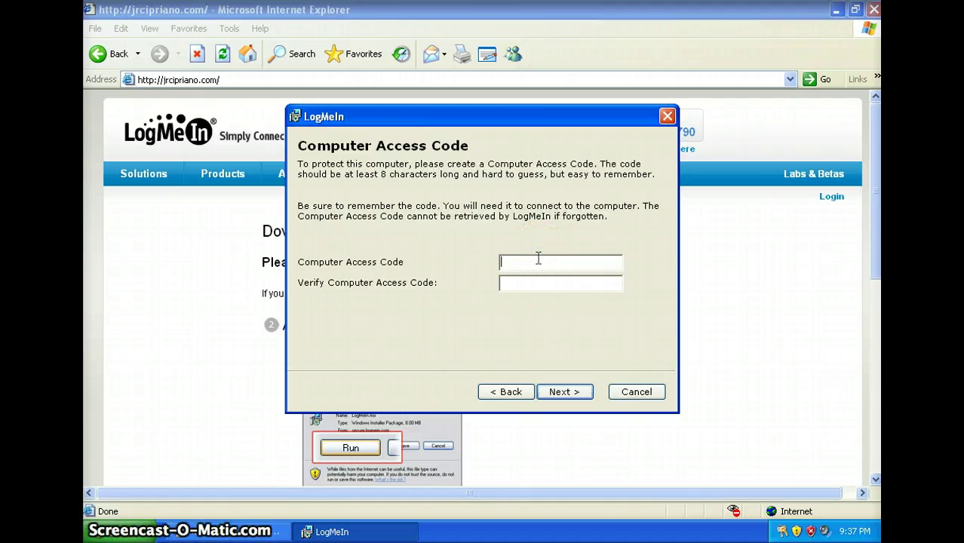
pyautogui.write('*********')
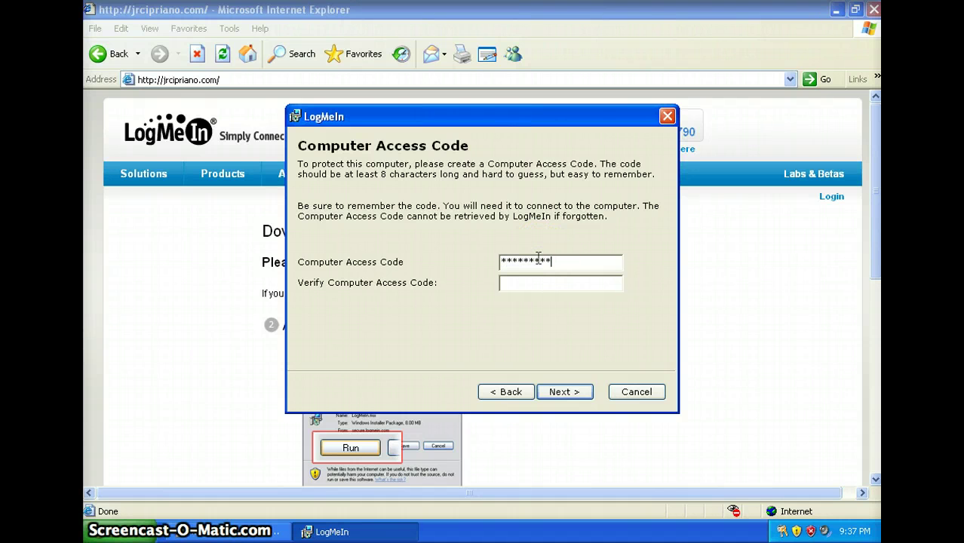
pyautogui.write('*')
pyautogui.press('Tab')
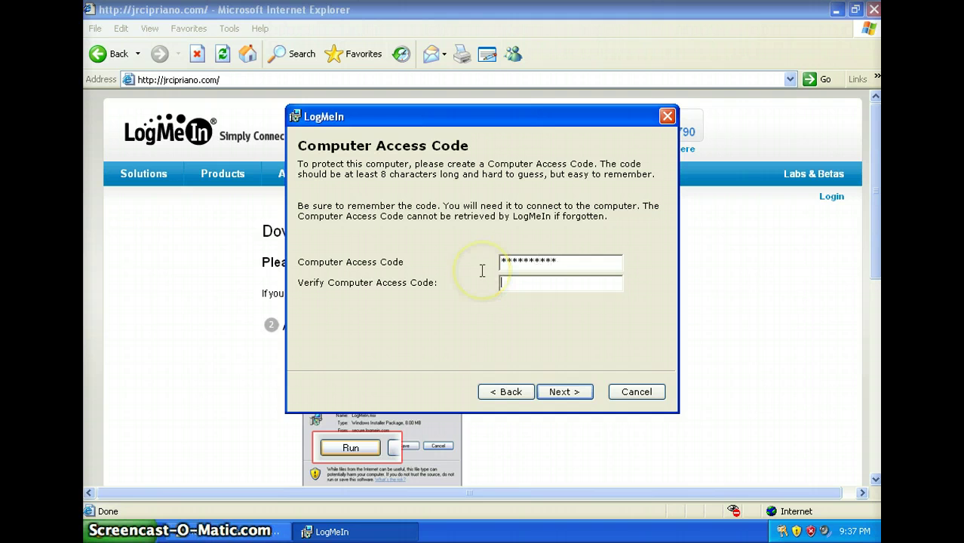
pyautogui.write('*******')
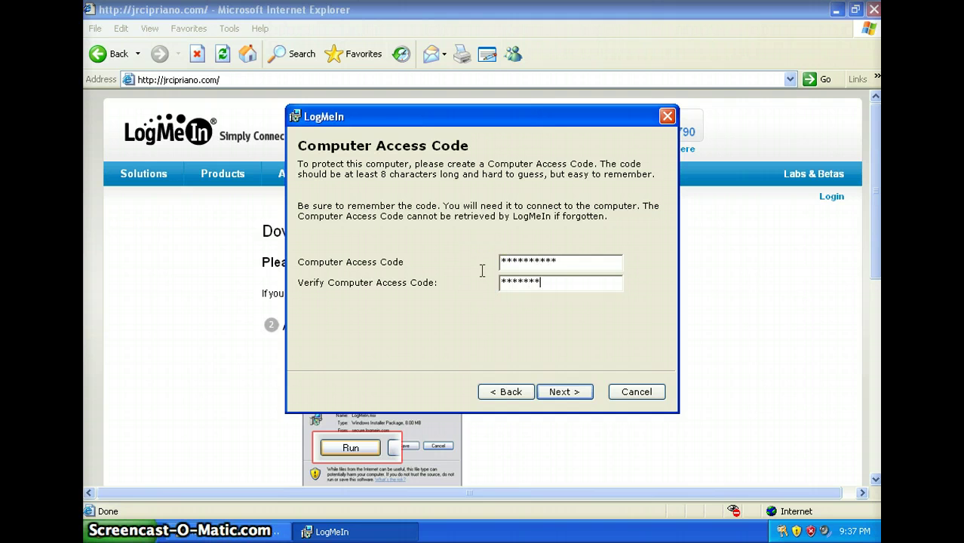
pyautogui.write('**')
pyautogui.hotkey('shift', 'Tab')
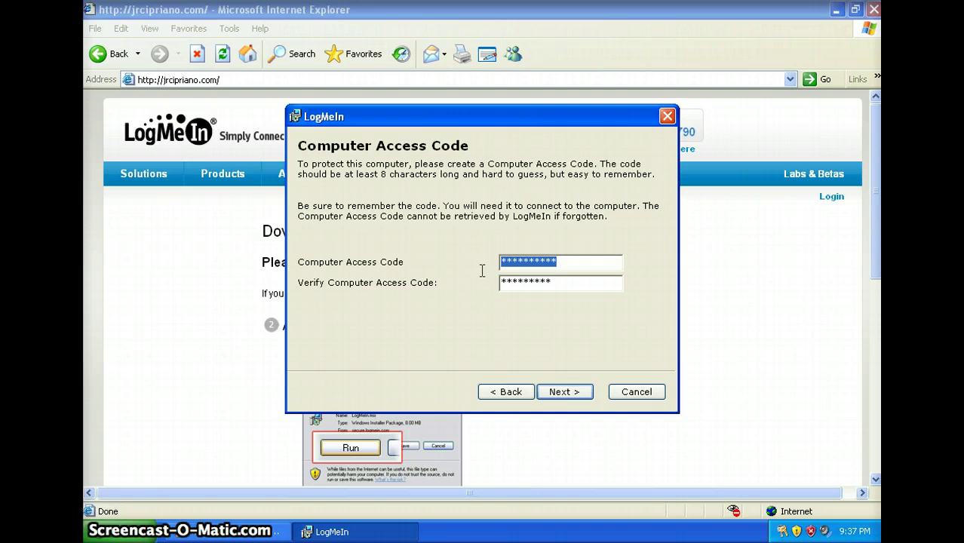
pyautogui.write('********')
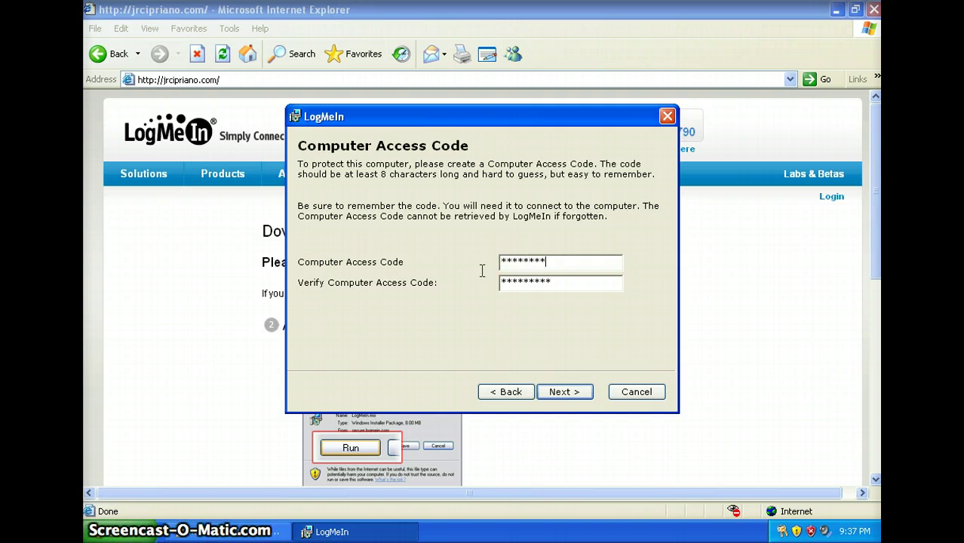
pyautogui.write('*')
pyautogui.press('Tab')
pyautogui.write('******')
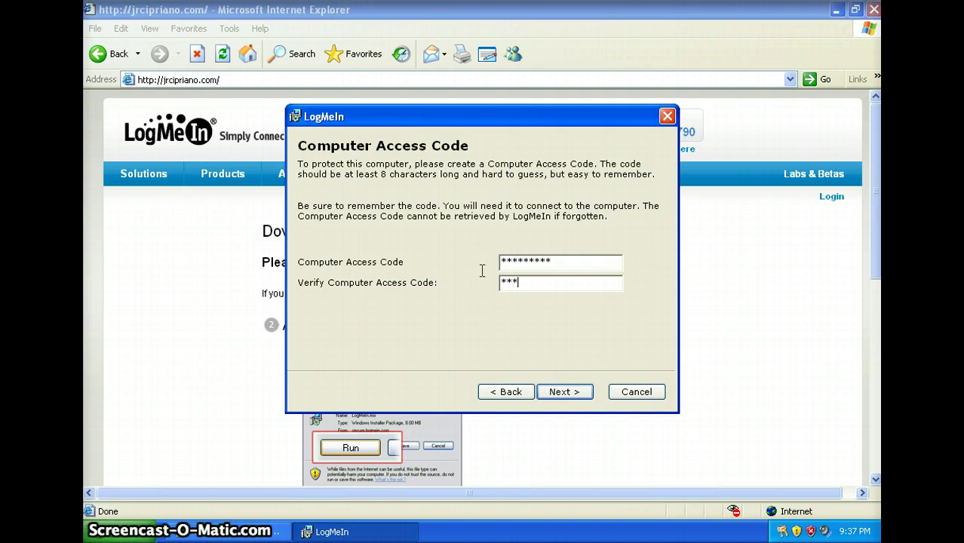
pyautogui.write('***')
pyautogui.press('Return')
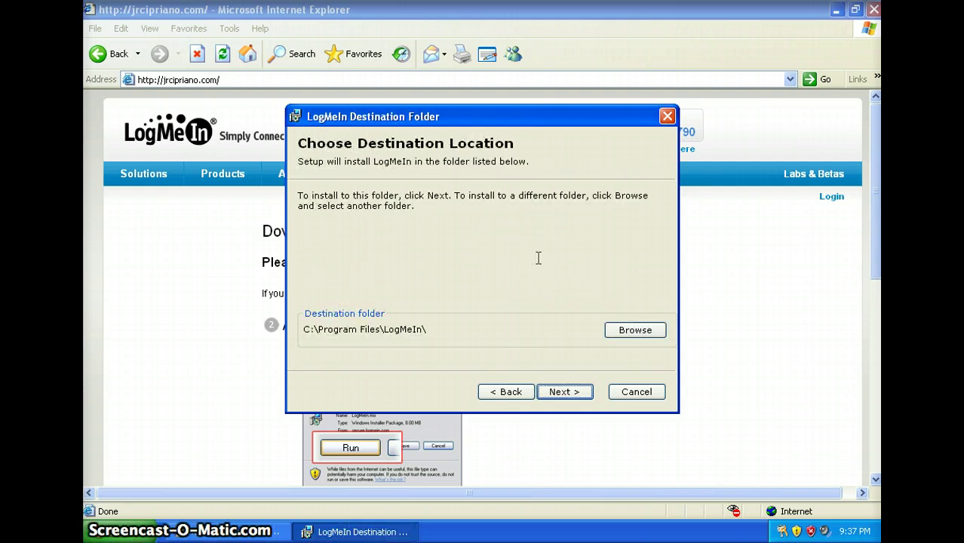
# Step: Install LogMeIn to C:\Program Files\LogMeIn\ and finish the setup wizard
pyautogui.press('Return')
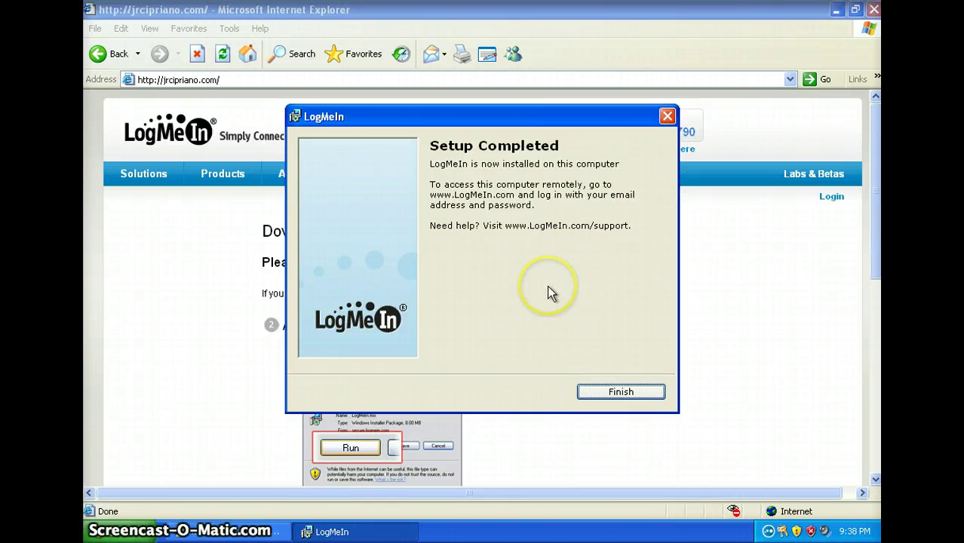
pyautogui.press('Return')
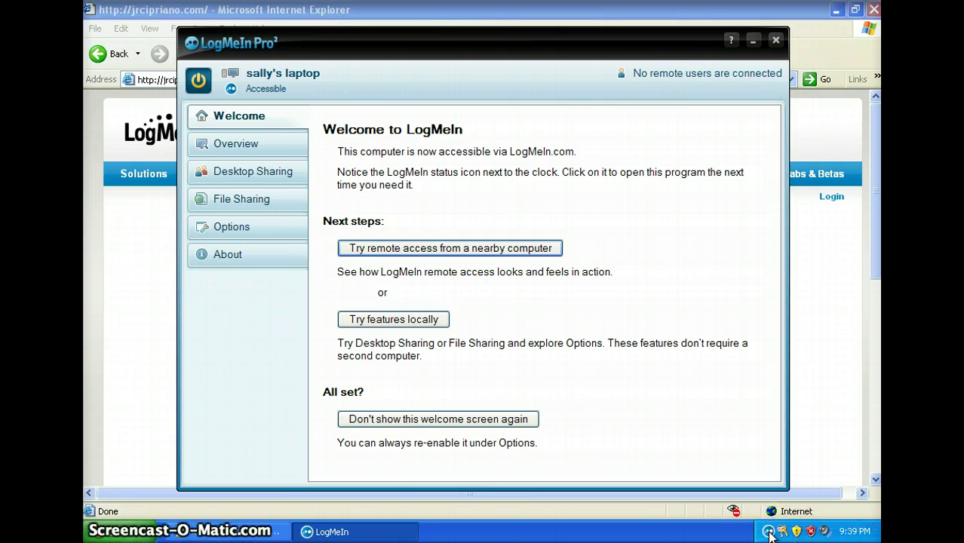
# Step: Switch LogMeIn off from its tray icon, confirm, then turn it back on
pyautogui.rightClick(768, 532)
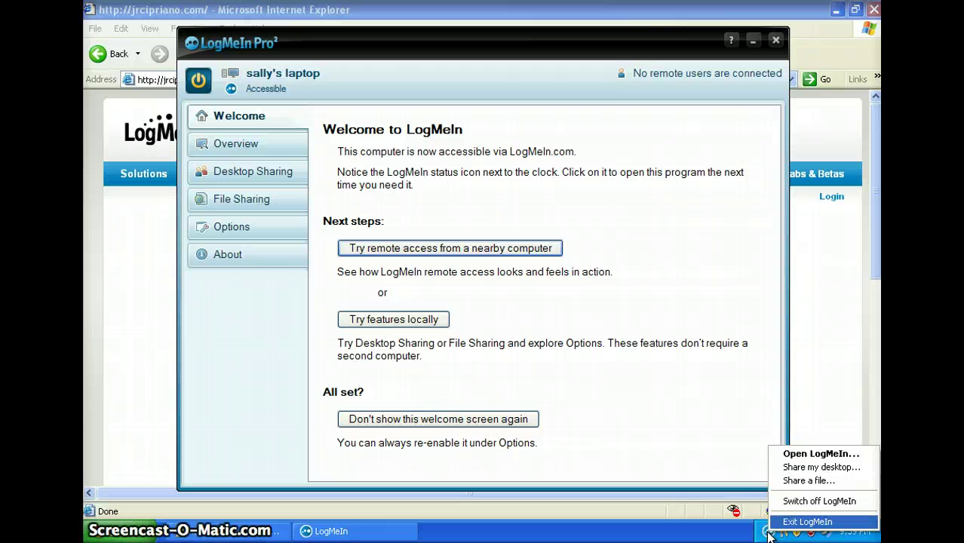
pyautogui.click(807, 505)
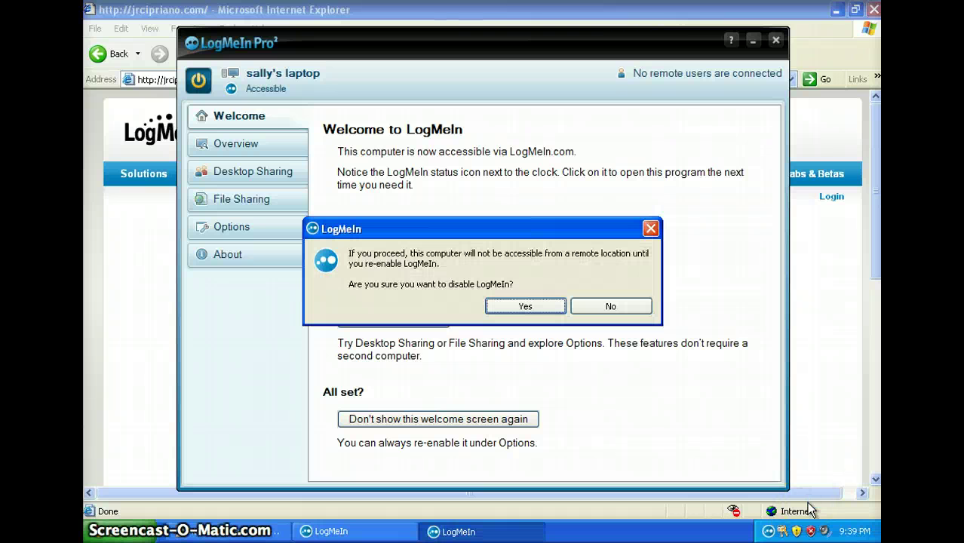
pyautogui.click(507, 307)
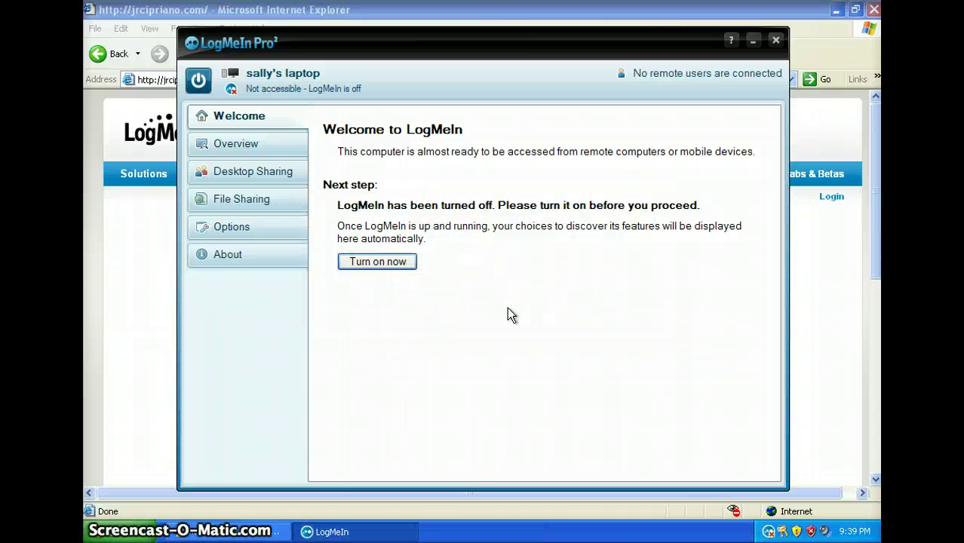
pyautogui.click(358, 262)
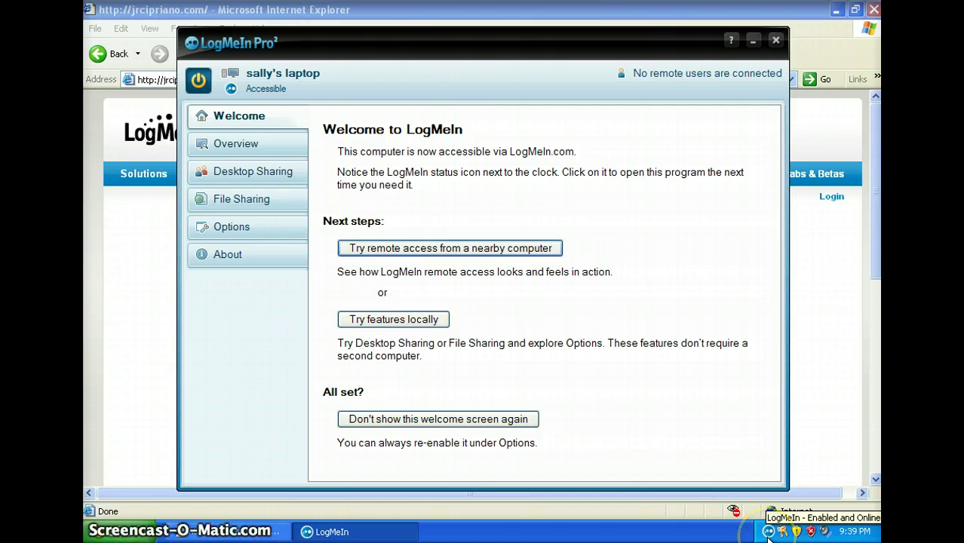
pyautogui.rightClick(768, 532)
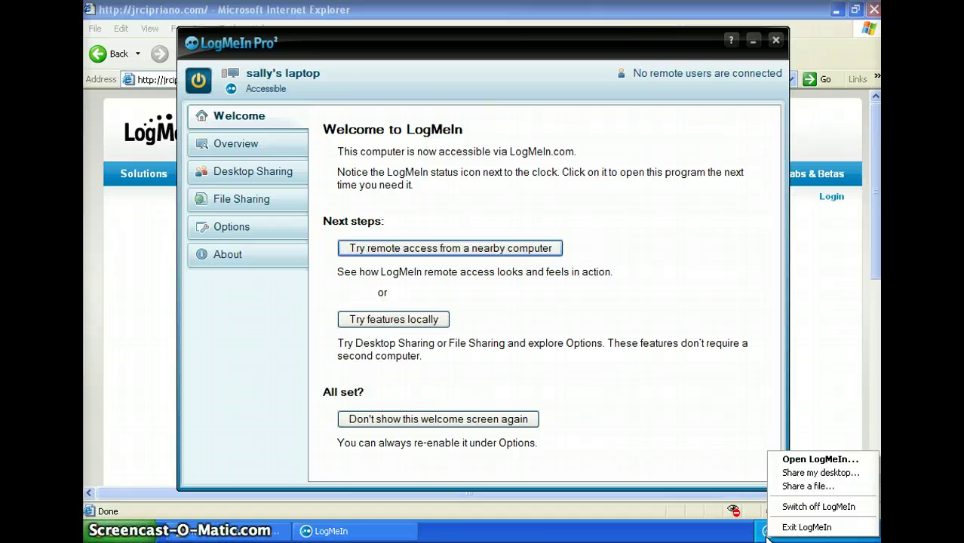
pyautogui.click(680, 456)
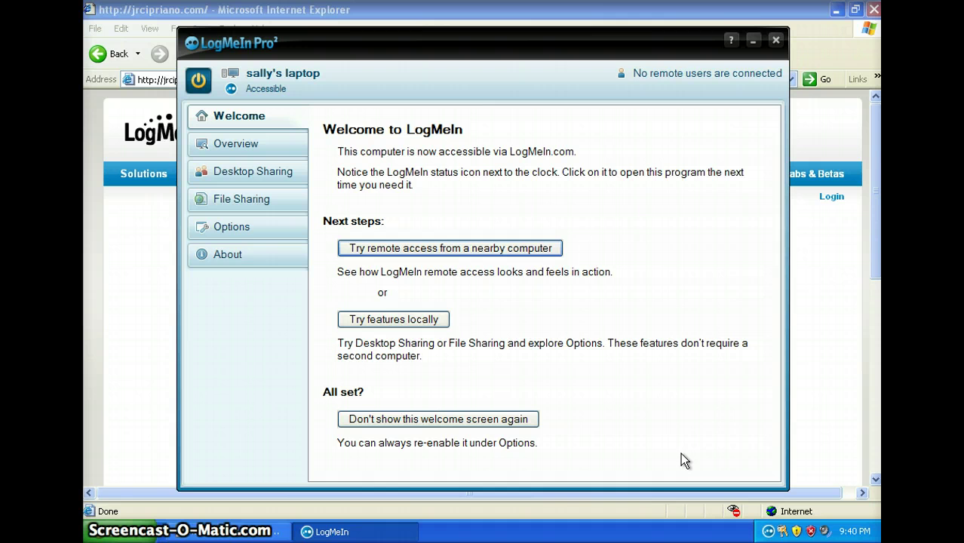
# Step: Bring Internet Explorer forward, return to the Cipriano Consulting home page, and open Remote Support
pyautogui.click(251, 532)
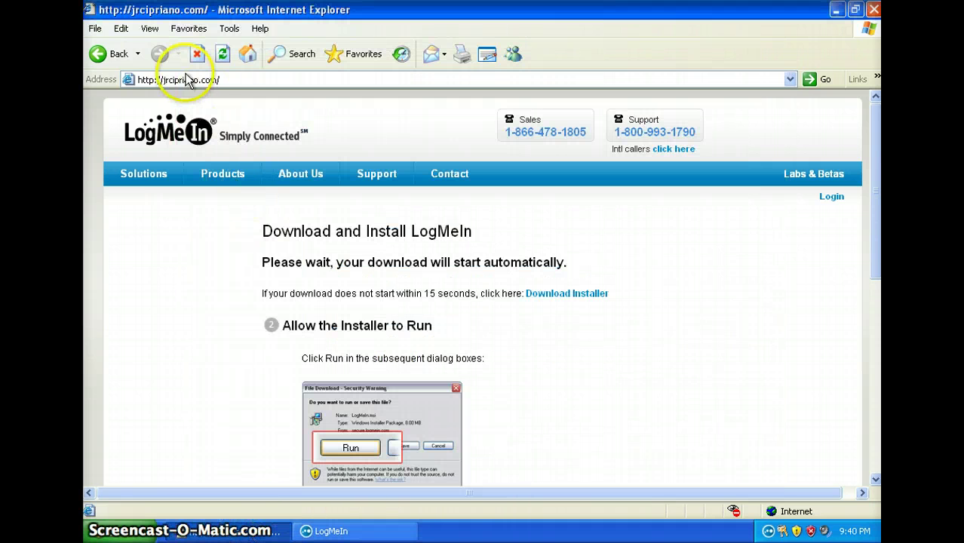
pyautogui.click(247, 55)
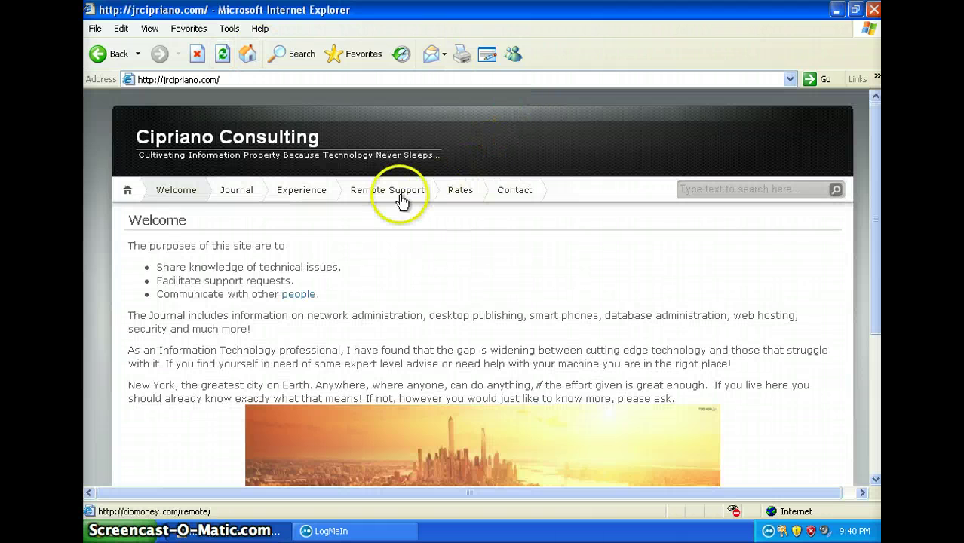
pyautogui.click(393, 199)
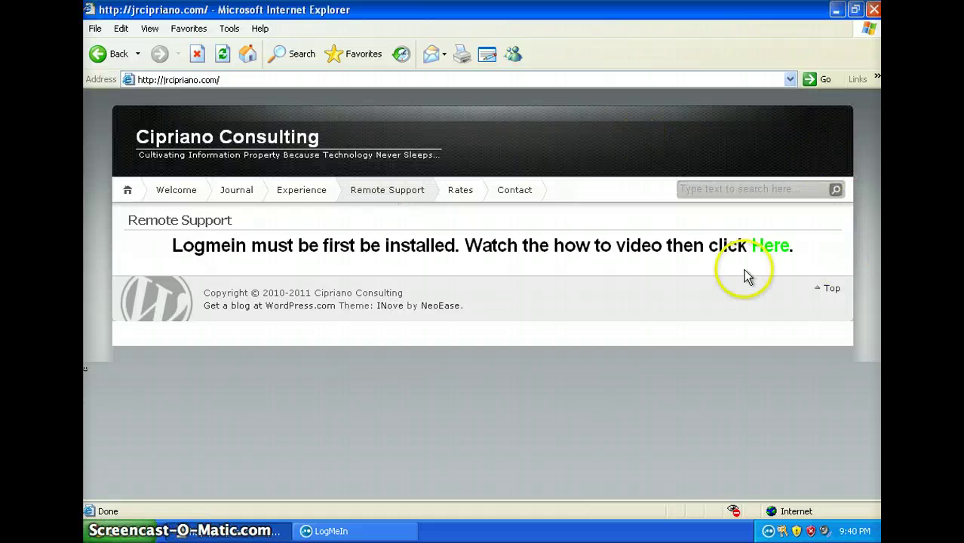